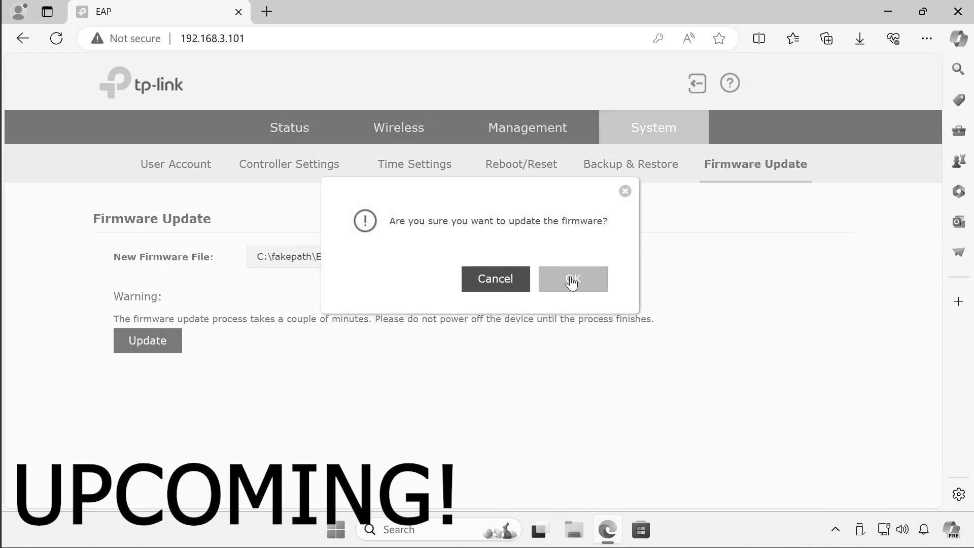
- Answer OK to 'Are you sure you want to update the firmware?'
left_click(571, 277)
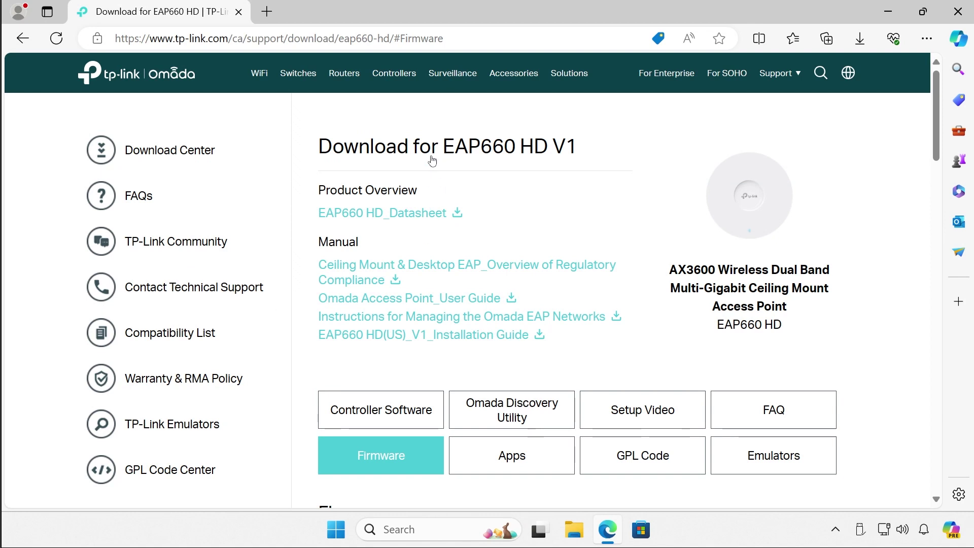
- On the EAP660 HD V1 page, download firmware EAP660 HD(CA)_V1_1.2.7 Build 20231214
left_click_drag(443, 147, 577, 147)
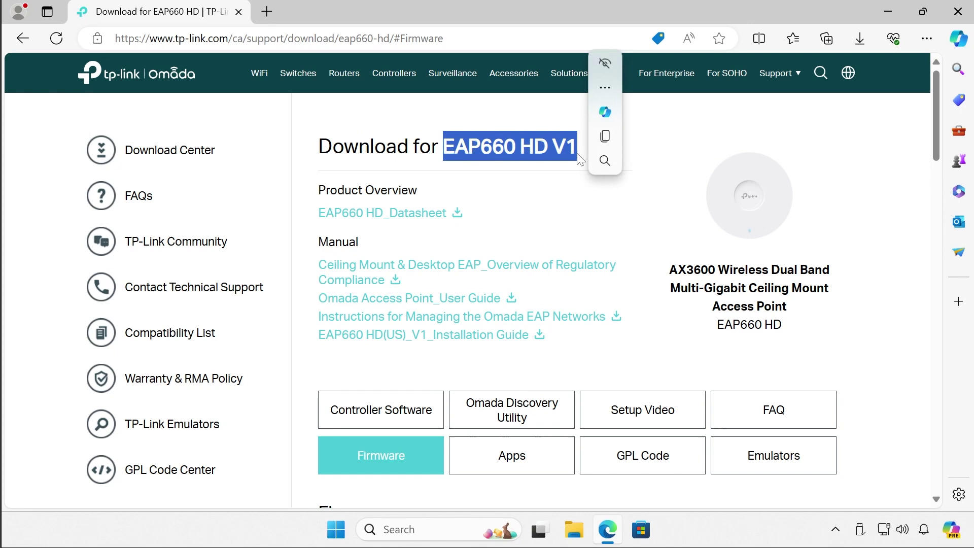
left_click(605, 136)
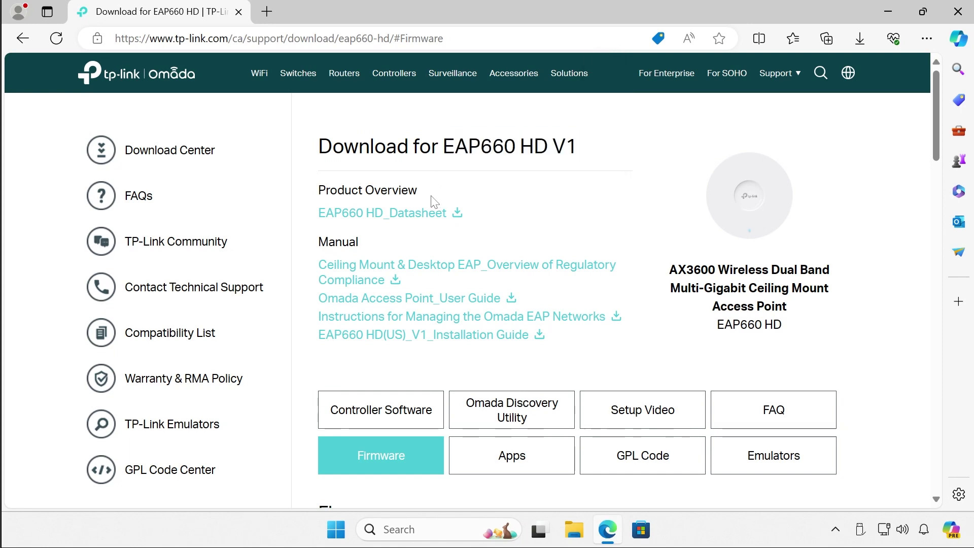
scroll(431, 201, "down", 10)
scroll(431, 200, "down", 3)
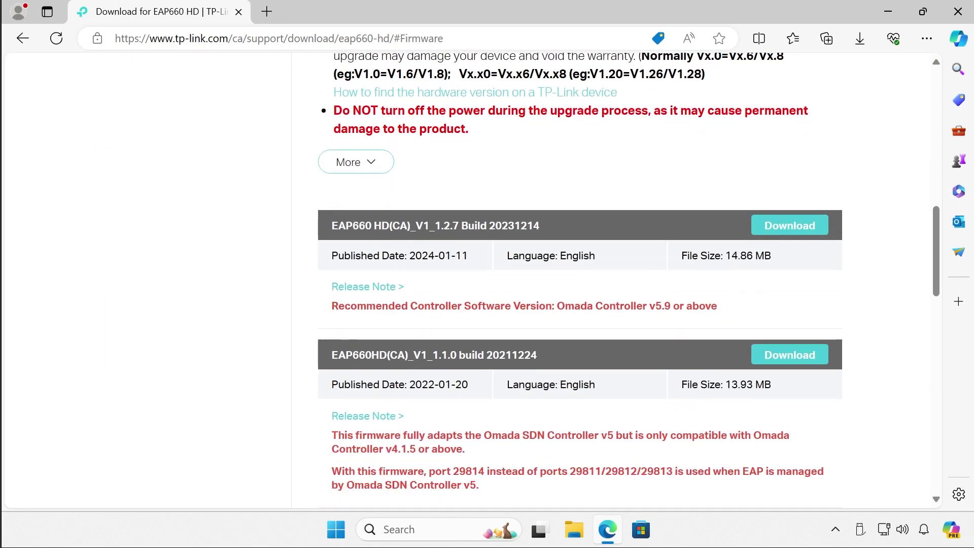
left_click_drag(409, 256, 467, 256)
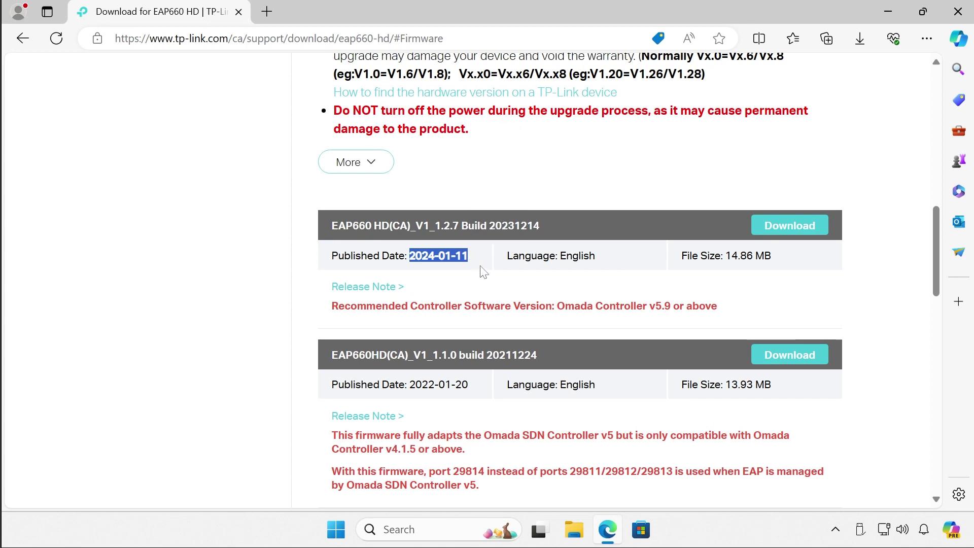
left_click(769, 238)
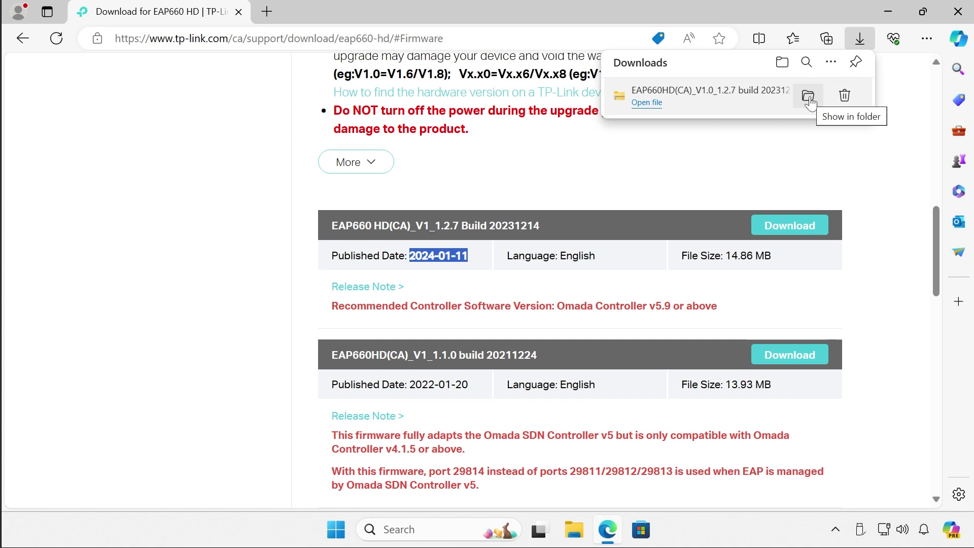
- Extract the downloaded firmware zip into its suggested folder in Downloads
left_click(808, 97)
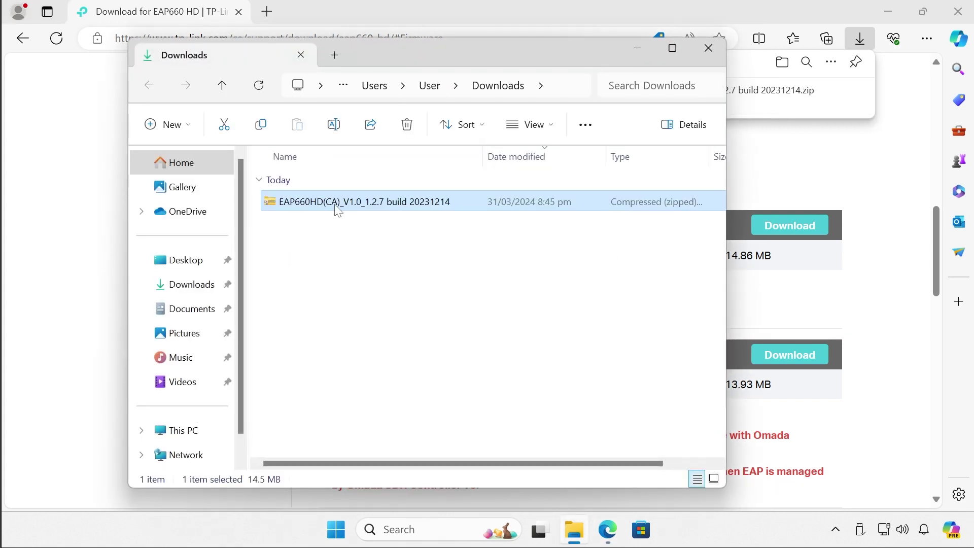
right_click(335, 205)
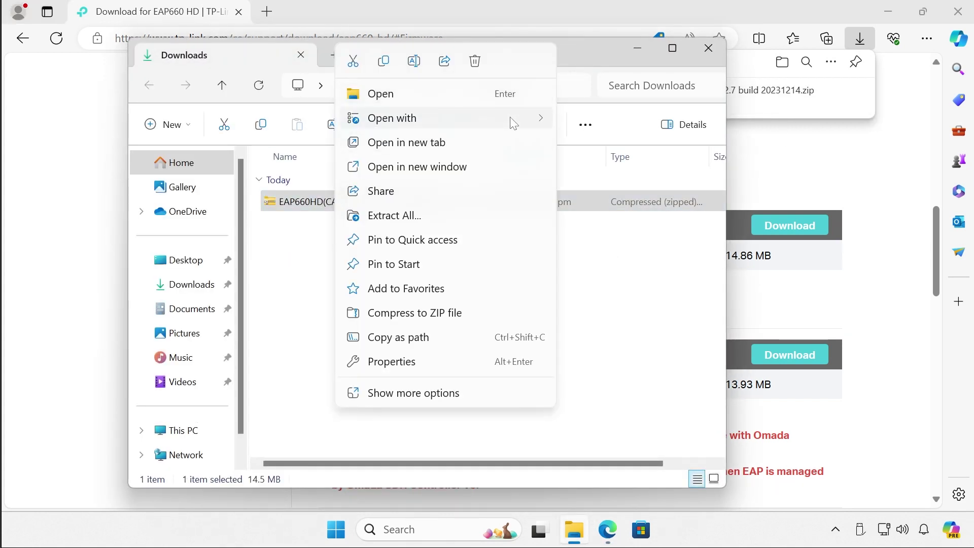
left_click(437, 216)
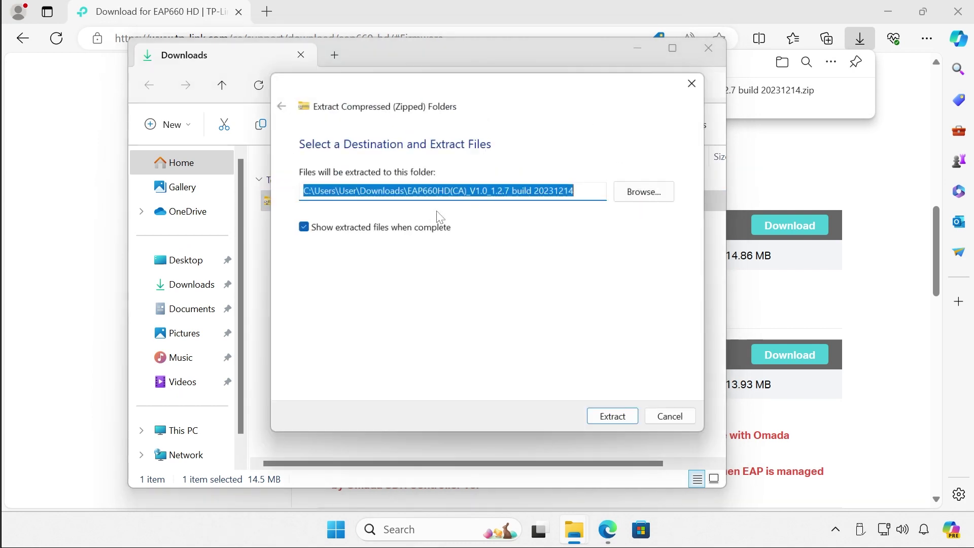
left_click(623, 419)
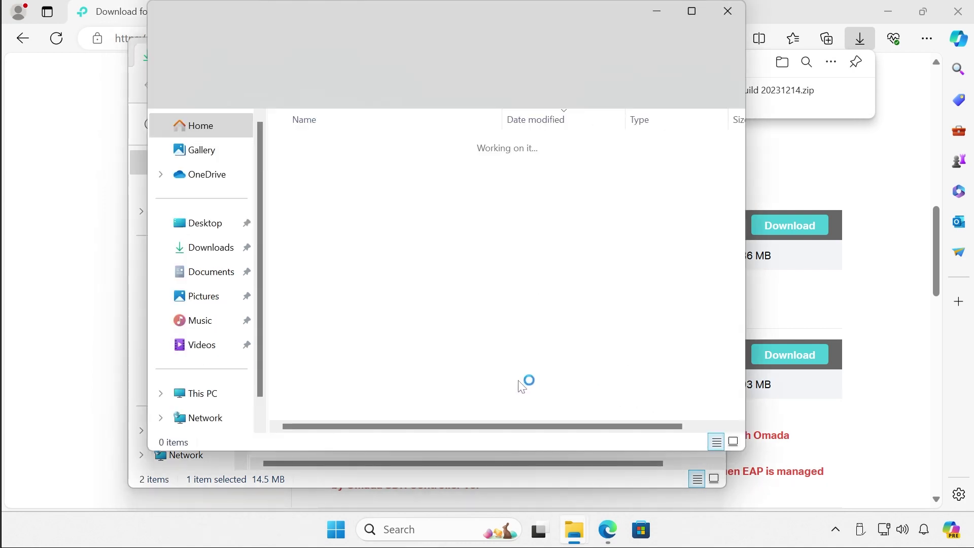
- Check the full name of the extracted firmware BIN file, then close both Explorer windows
double_click(346, 172)
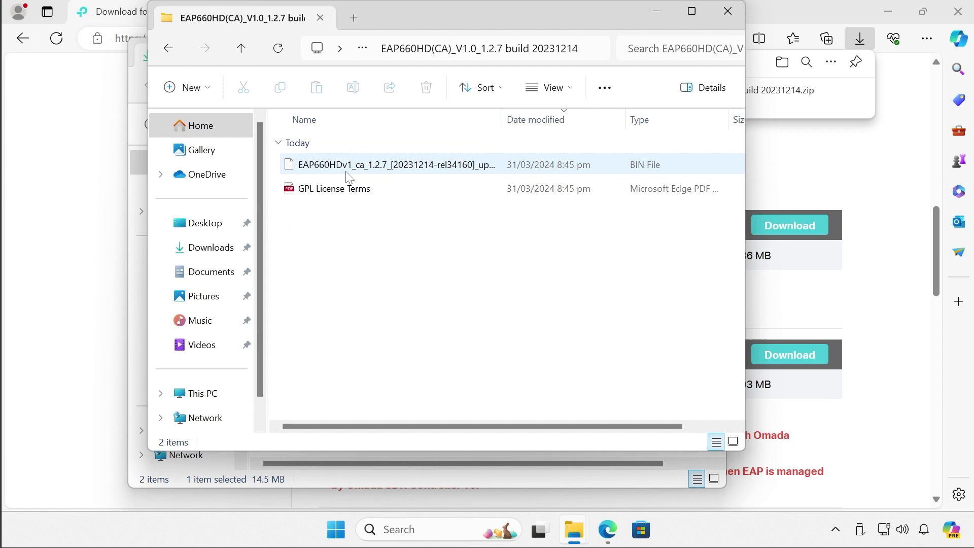
left_click(370, 168)
left_click_drag(503, 121, 558, 122)
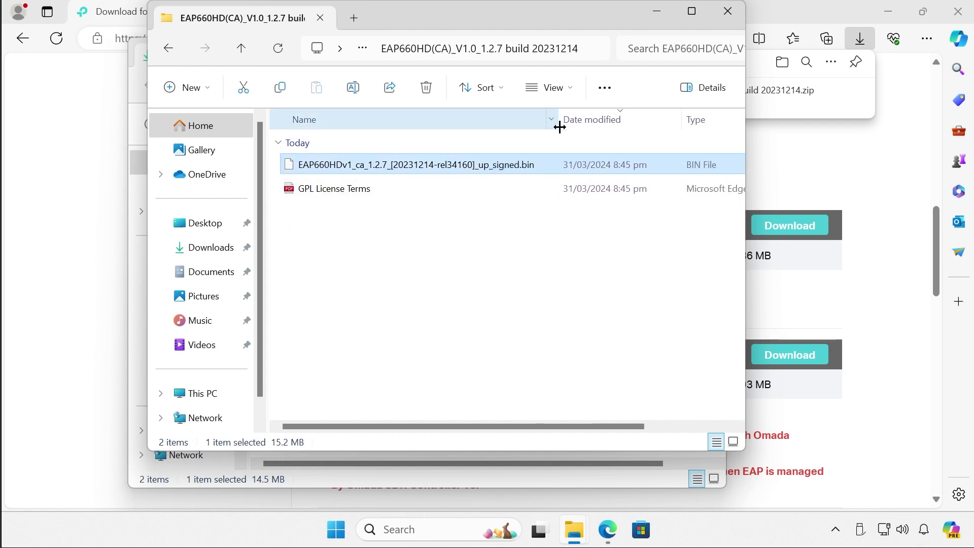
left_click(421, 270)
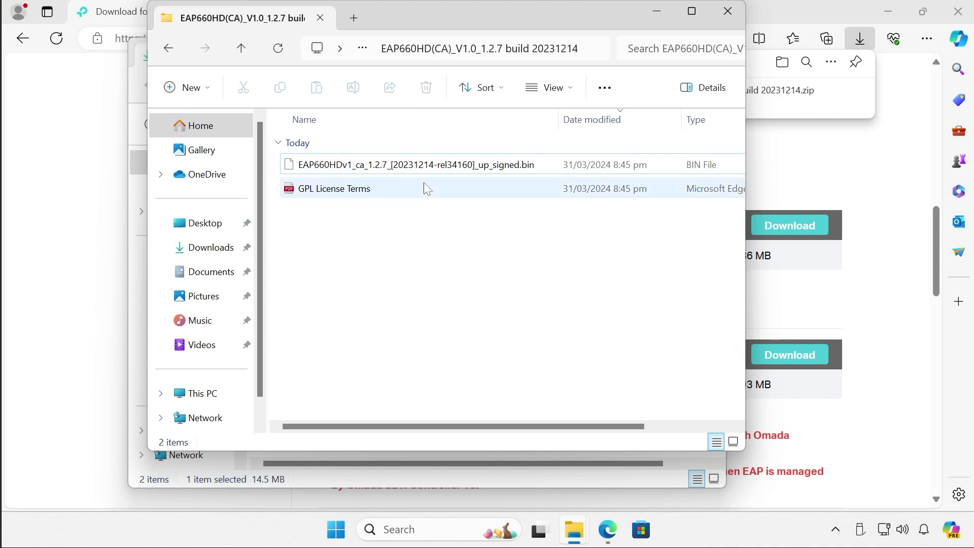
left_click(731, 13)
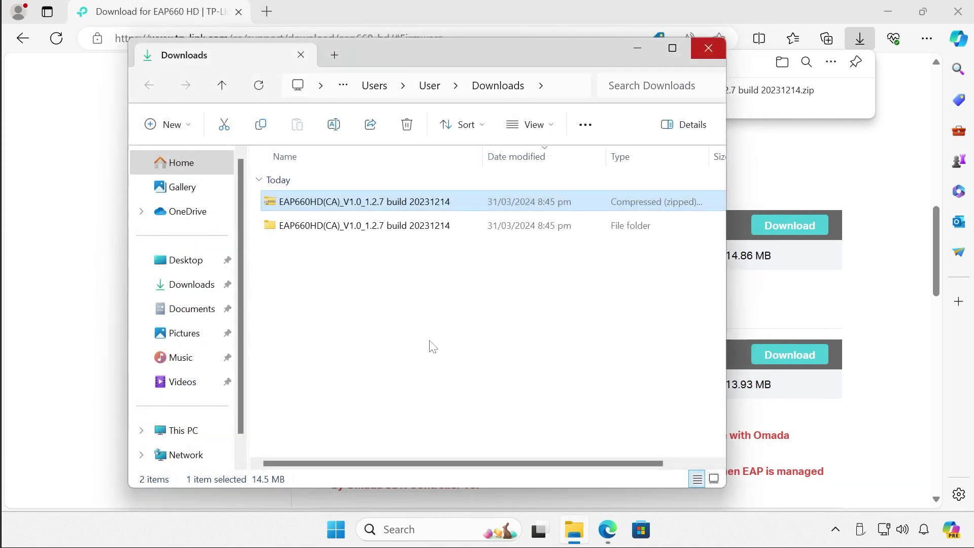
left_click(708, 48)
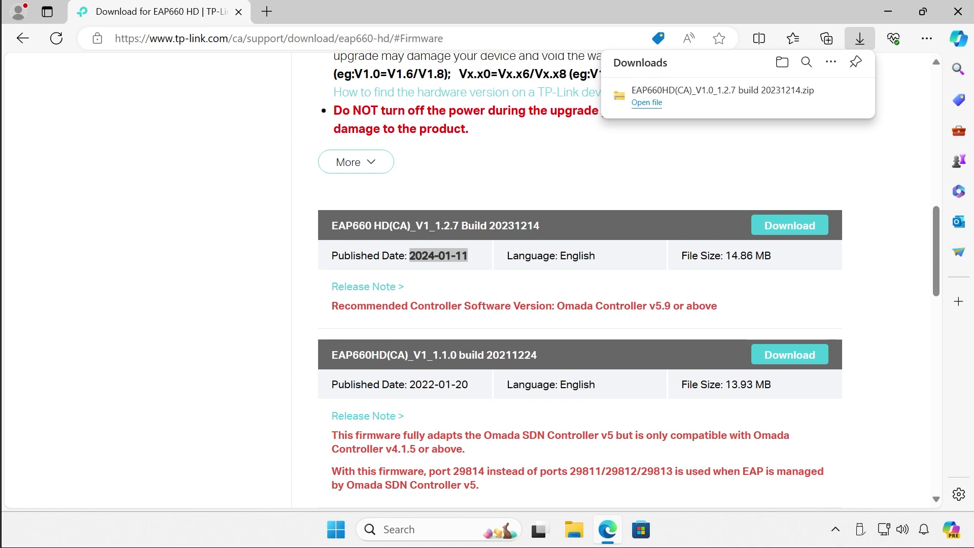
double_click(268, 40)
key("ctrl+a")
type("http://192.168.3.101")
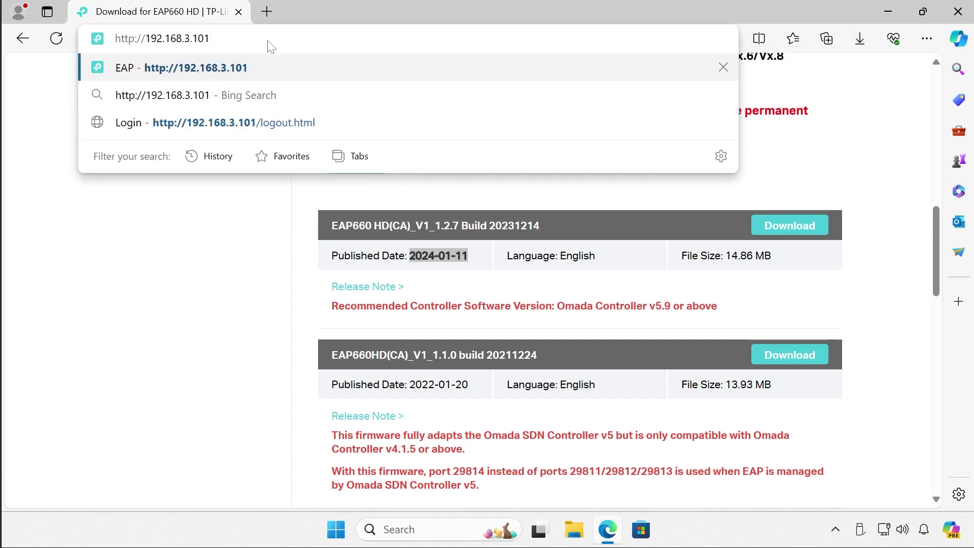
key("Return")
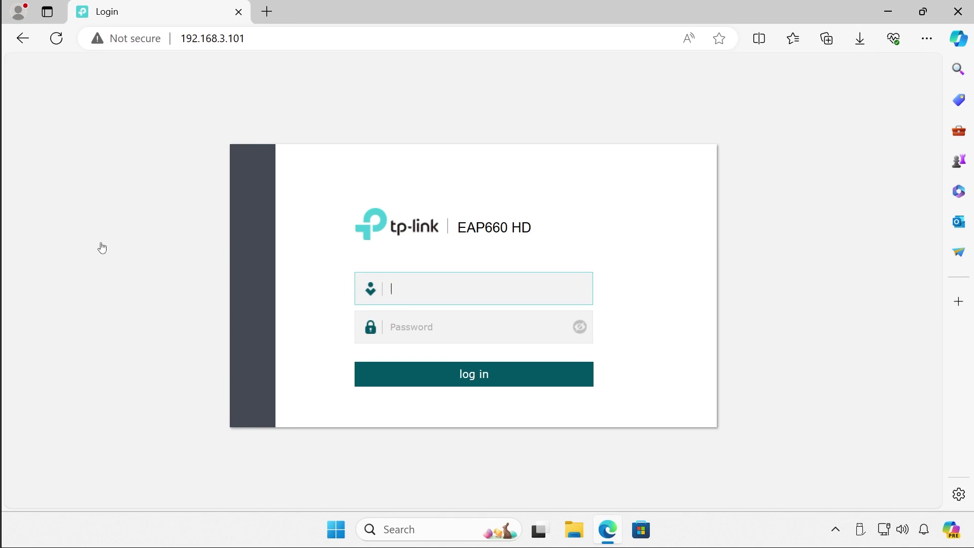
- Log in with username admin and the account password
type("admin")
left_click(480, 327)
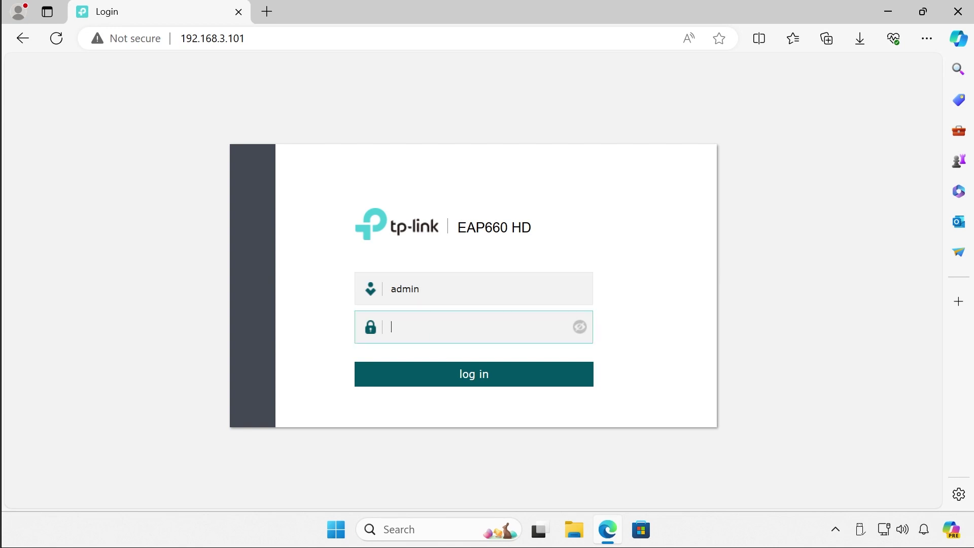
key("ctrl+v")
left_click(471, 375)
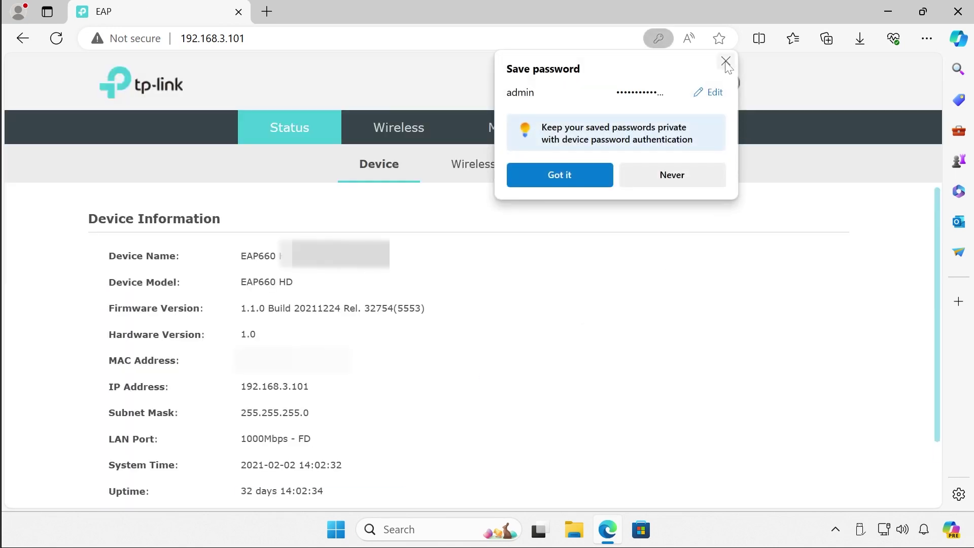
- Dismiss the save-password prompt and note the current firmware, 1.1.0 Build 20211224
left_click(724, 62)
left_click_drag(240, 308, 317, 308)
left_click(340, 308)
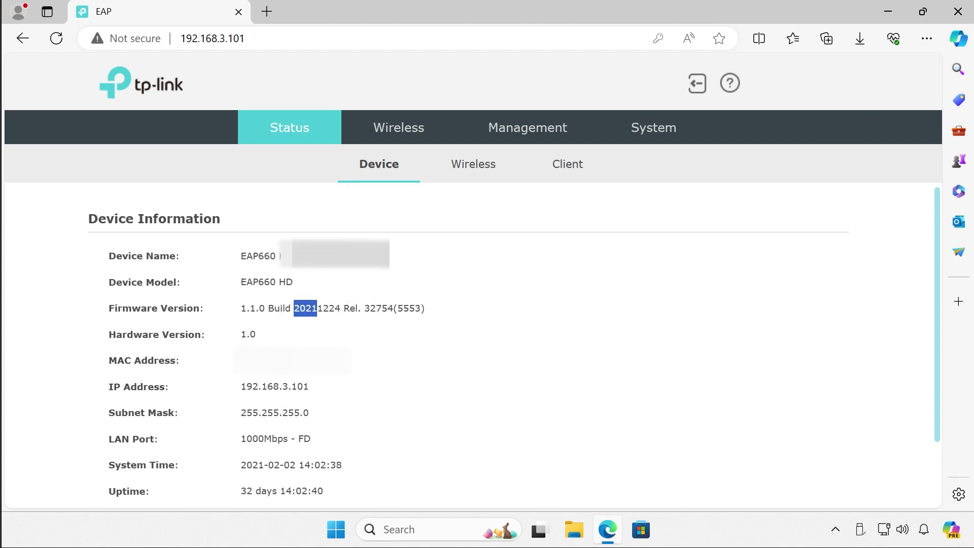
left_click(361, 333)
- Back up the settings as config.bin under System > Backup & Restore, then open Firmware Update
left_click(656, 130)
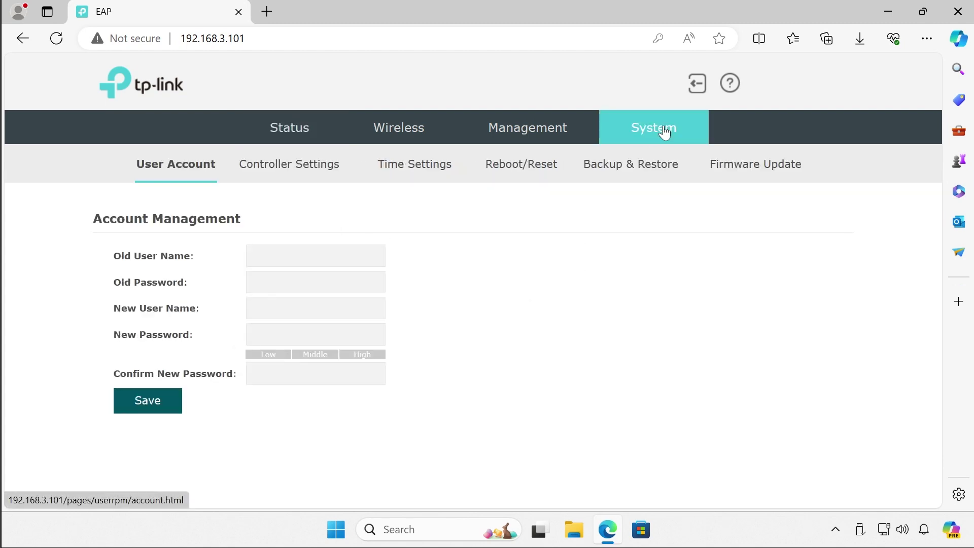
left_click(607, 174)
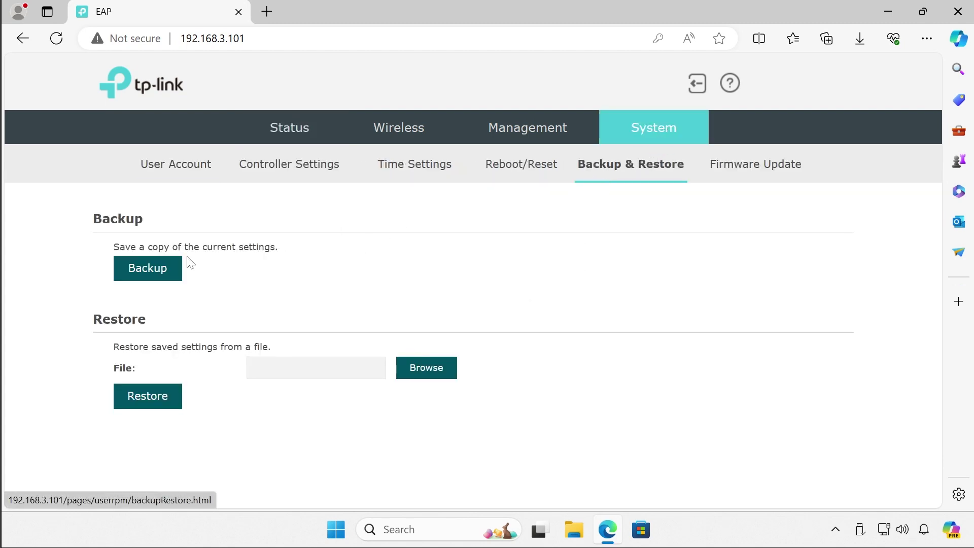
left_click(153, 270)
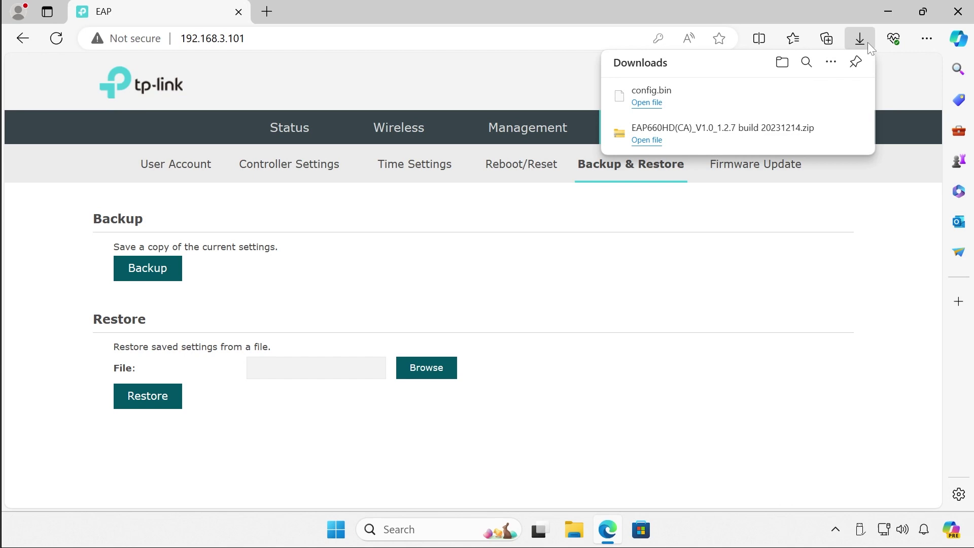
left_click(759, 175)
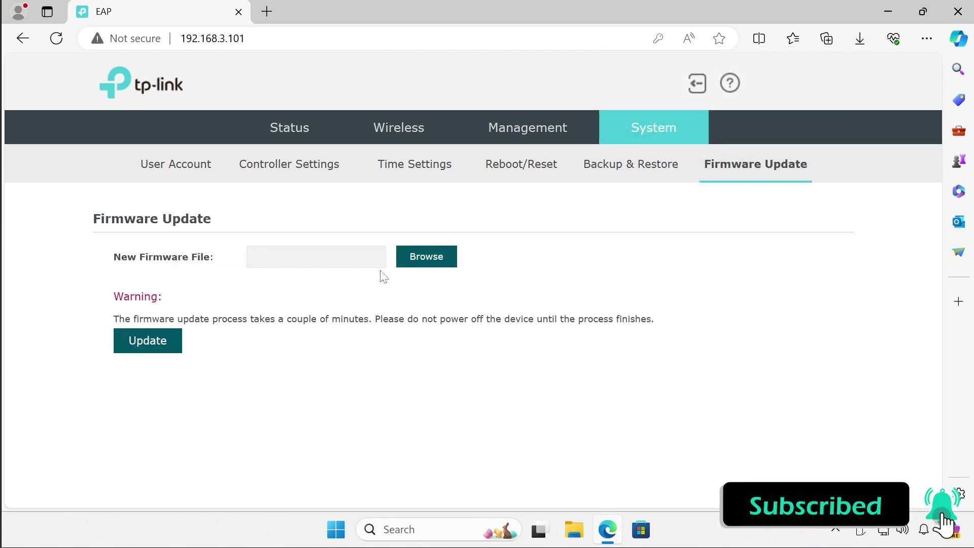
- Load up_signed.bin from the Downloads EAP660HD folder as the new firmware file
left_click(439, 259)
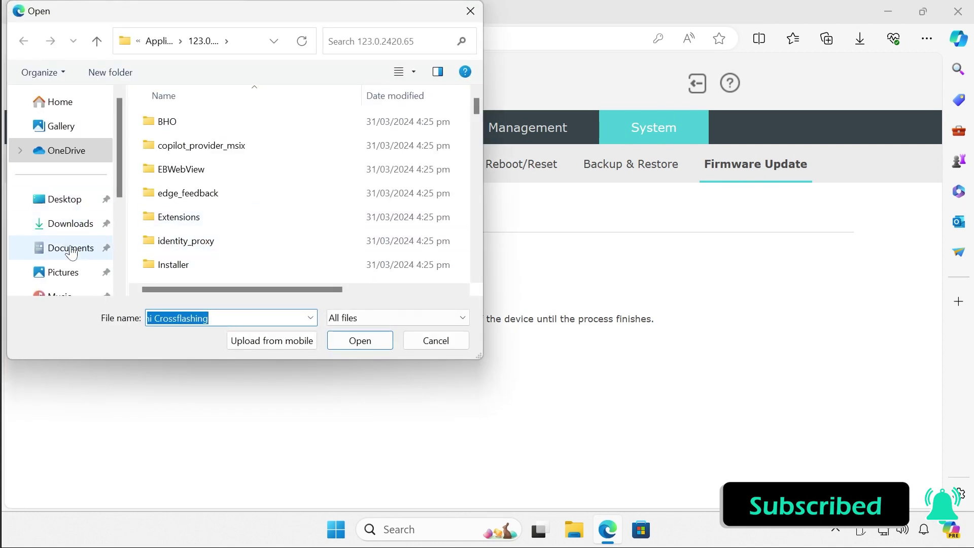
left_click(70, 224)
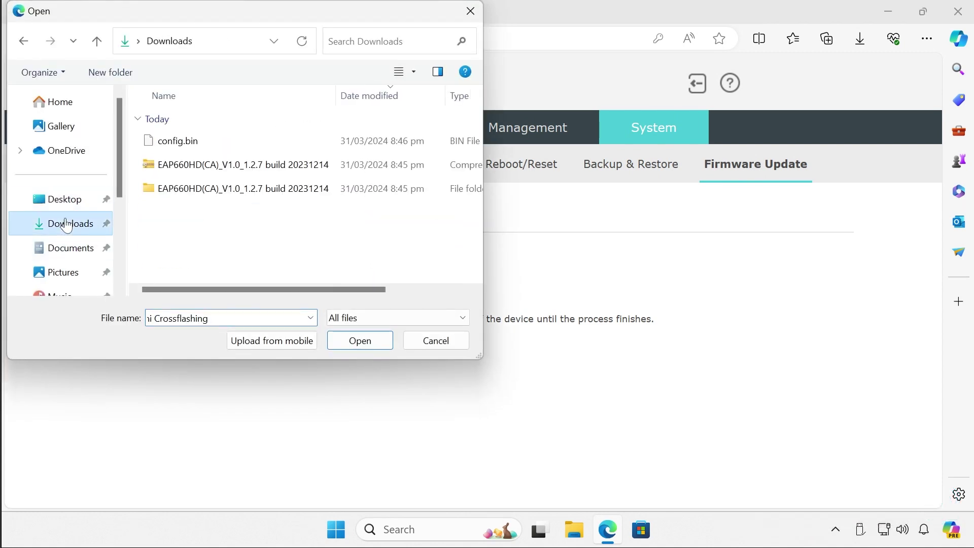
double_click(213, 189)
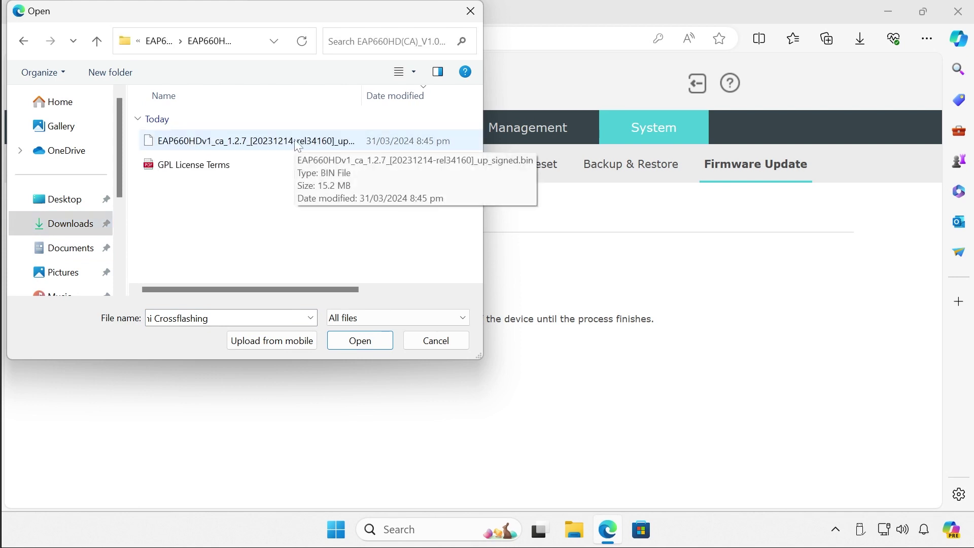
left_click(297, 146)
double_click(297, 145)
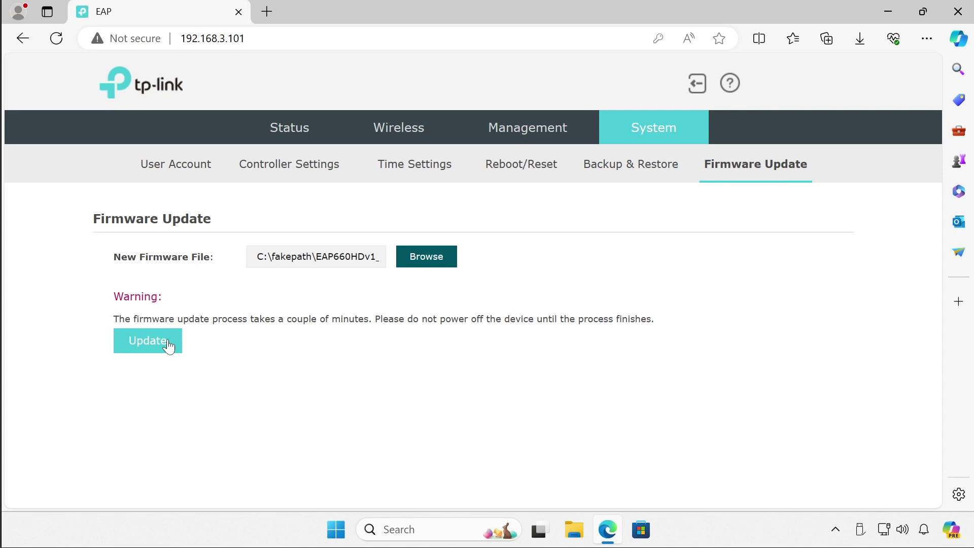
- Start the firmware update, confirm it, and wait for the login page to return
left_click(168, 346)
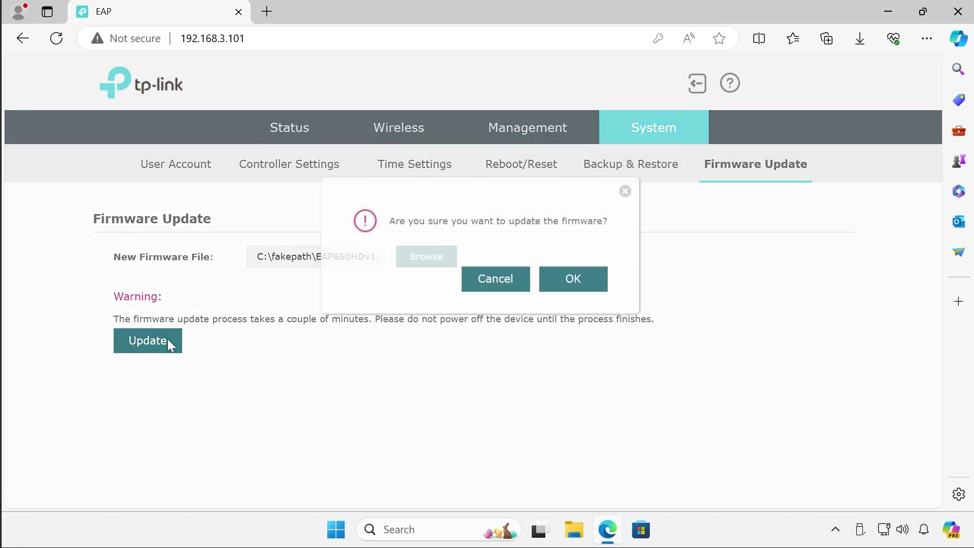
left_click(577, 269)
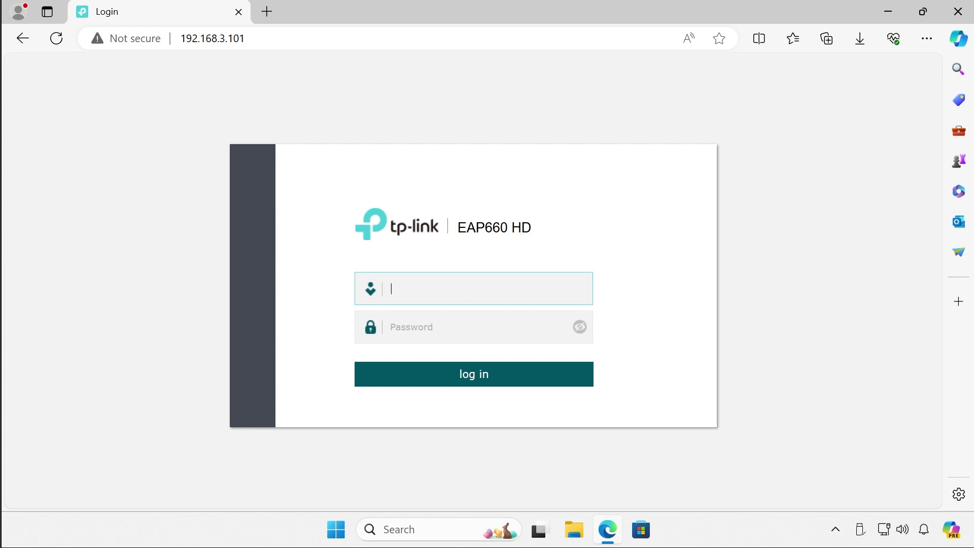
- Log back in as admin with the account password to see firmware 1.2.7 Build 20231214
type("admin")
key("Tab")
key("ctrl+v")
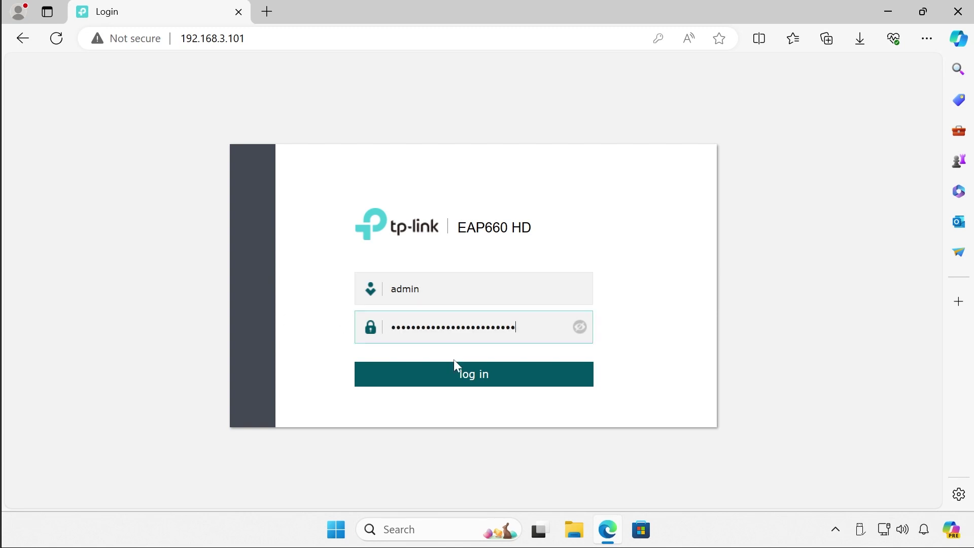
left_click(459, 374)
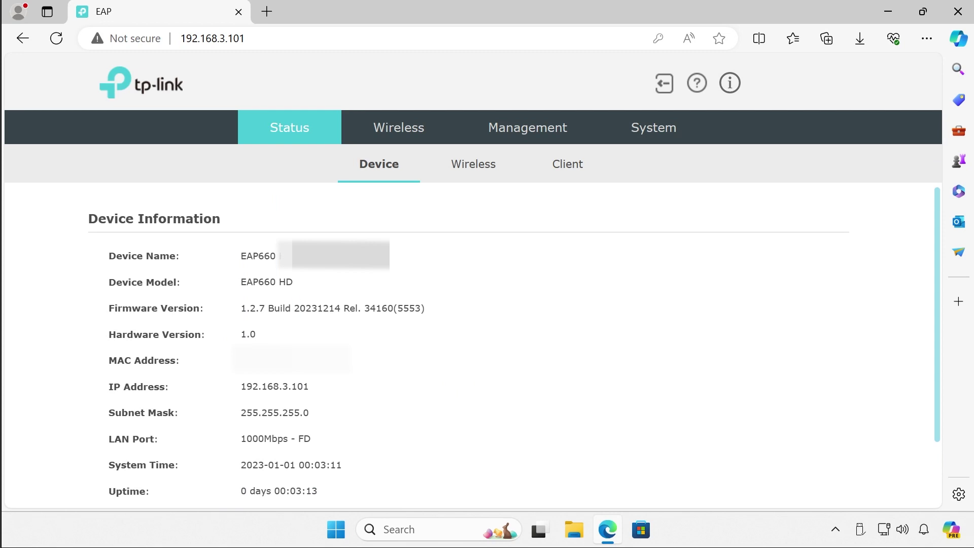
left_click_drag(292, 308, 329, 308)
left_click(238, 310)
left_click_drag(241, 308, 312, 308)
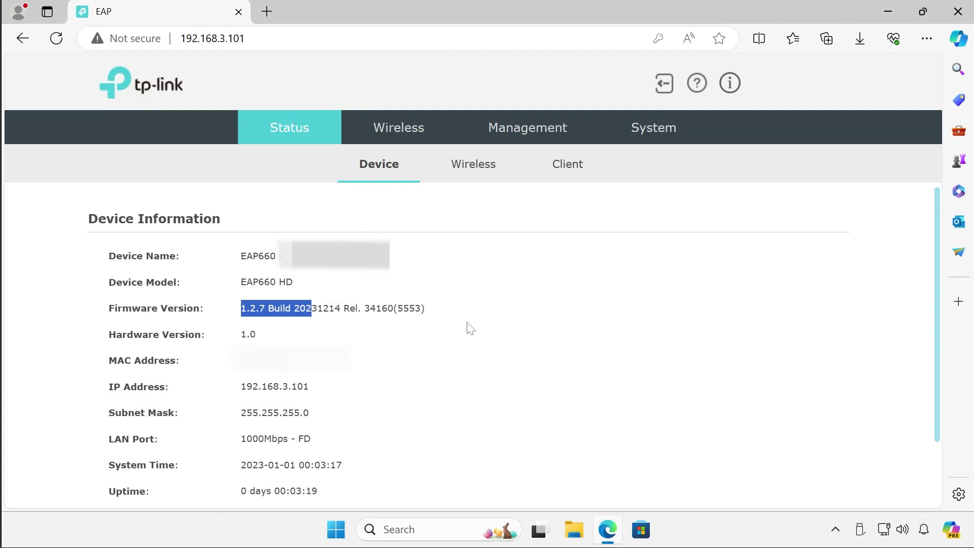
left_click_drag(311, 464, 320, 465)
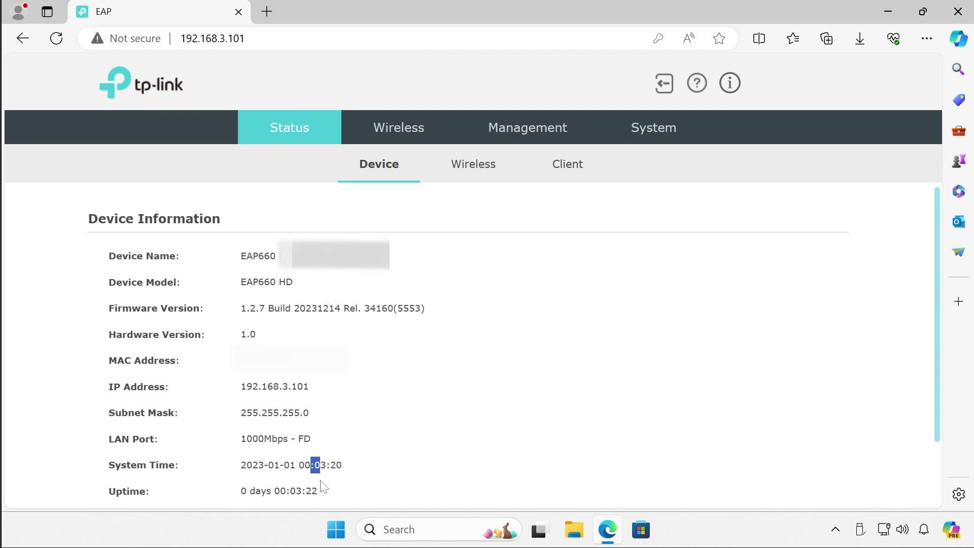
left_click(461, 162)
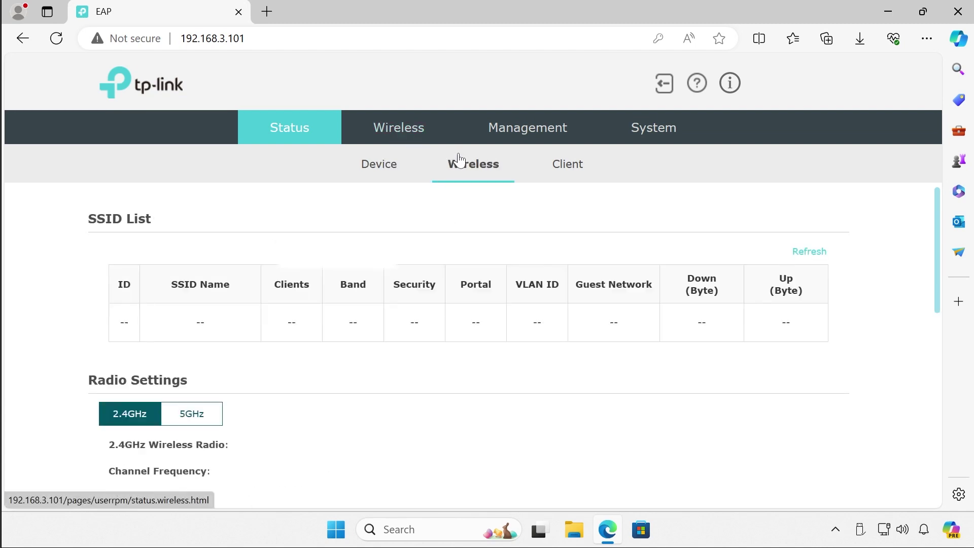
left_click(396, 129)
scroll(402, 167, "down", 5)
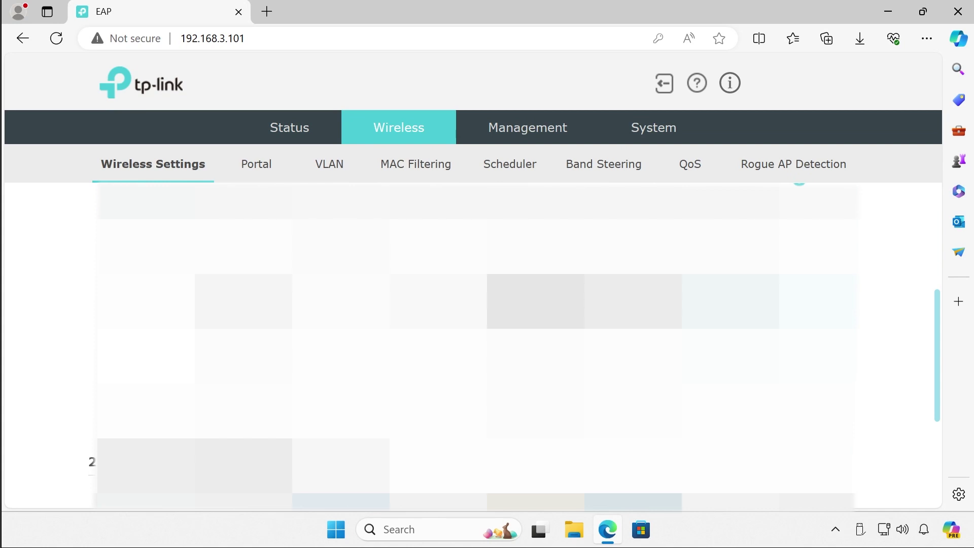
scroll(473, 345, "down", 5)
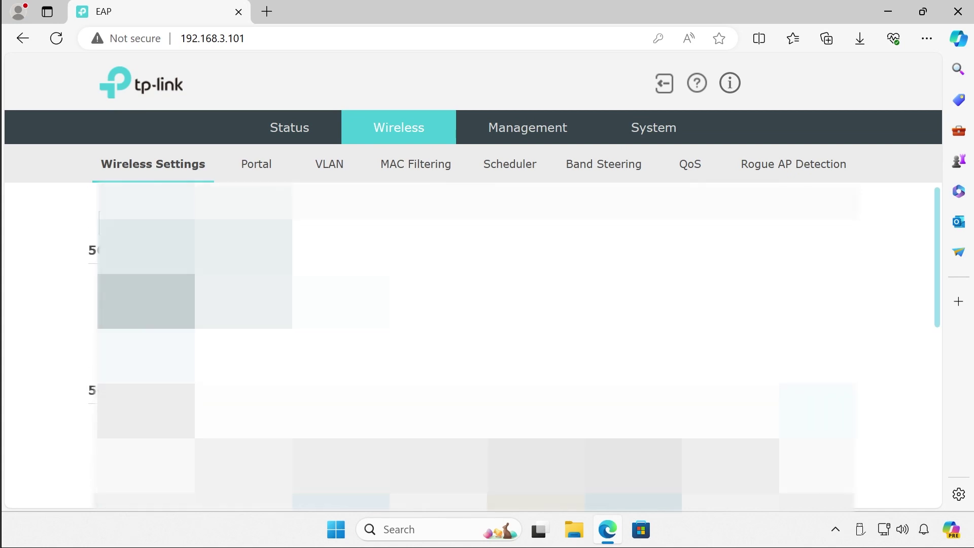
scroll(474, 345, "up", 5)
left_click(289, 138)
scroll(195, 313, "down", 2)
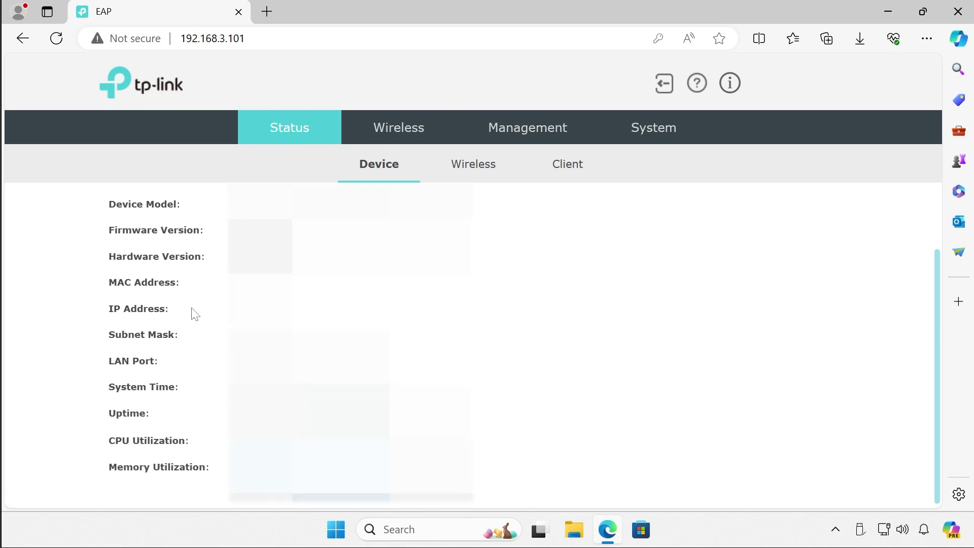
scroll(196, 314, "up", 2)
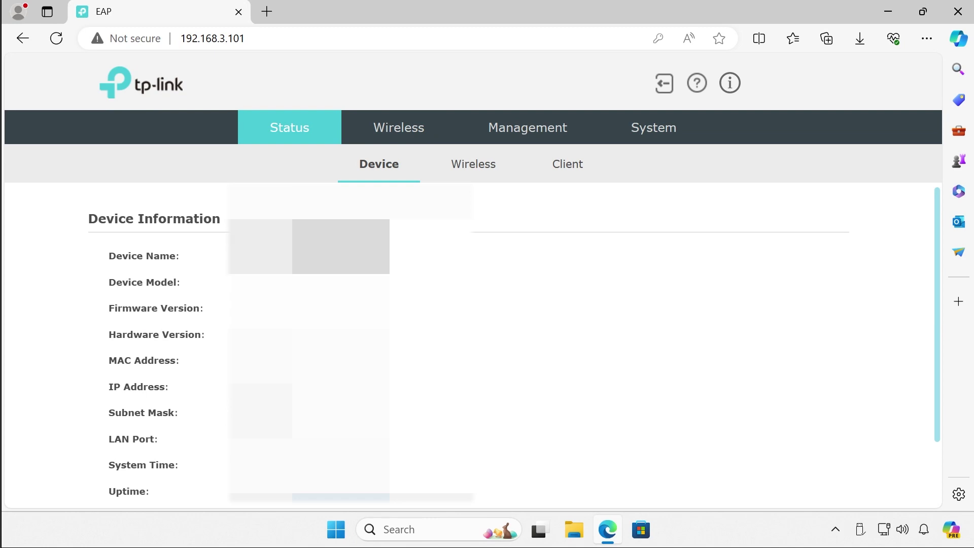
left_click(665, 132)
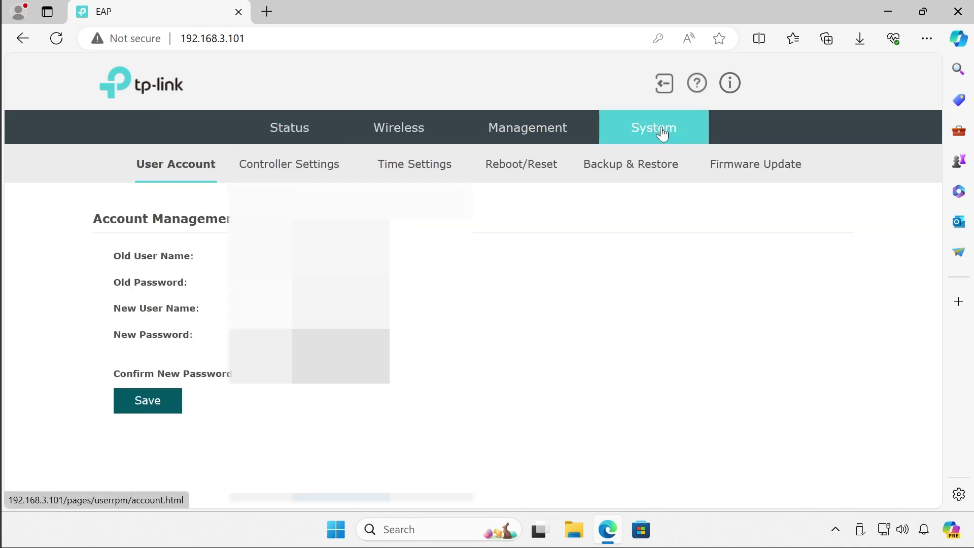
left_click(649, 178)
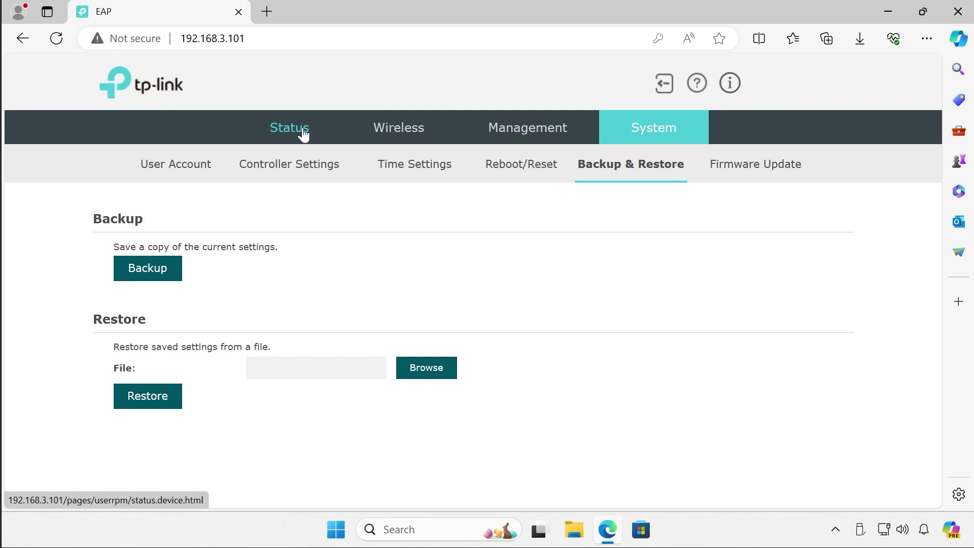
left_click(304, 134)
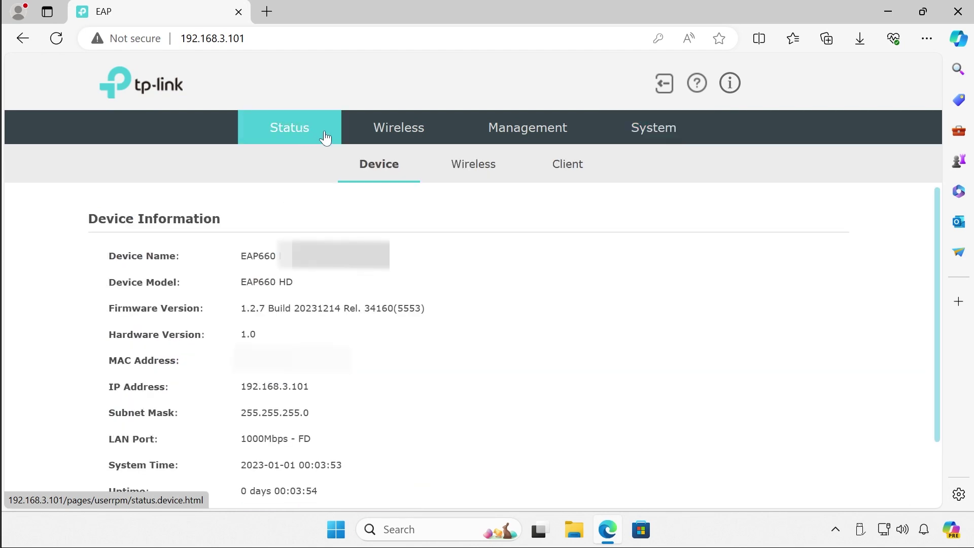